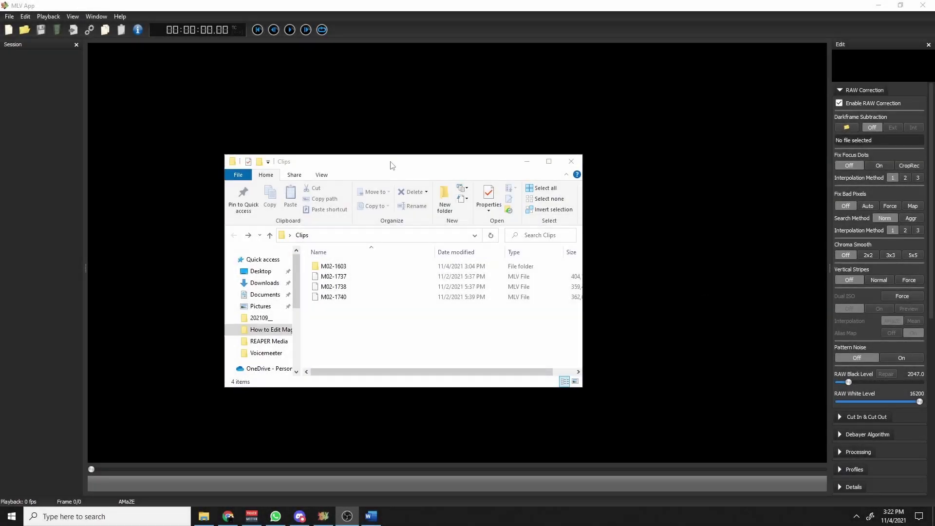
- Load M02-1737, M02-1738 and M02-1740 into the session and set each to Chroma Smooth 3x3
{"action": "left_click_drag", "start_coordinate": [349, 336], "coordinate": [39, 177]}
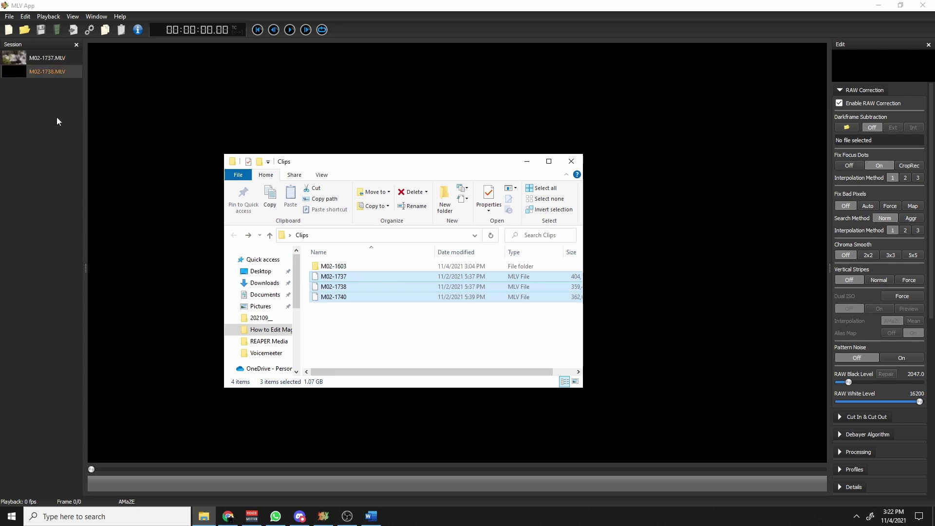
{"action": "left_click", "coordinate": [37, 77]}
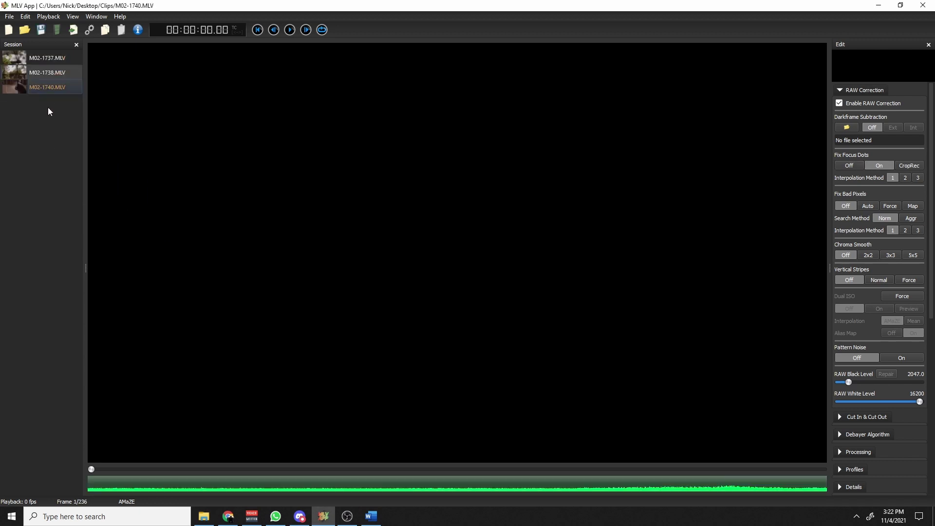
{"action": "left_click", "coordinate": [48, 58]}
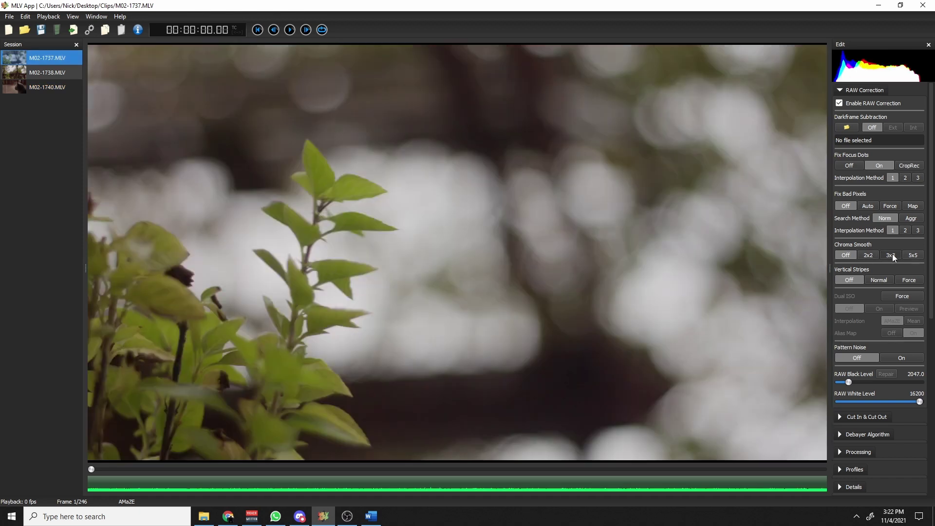
{"action": "left_click", "coordinate": [891, 254]}
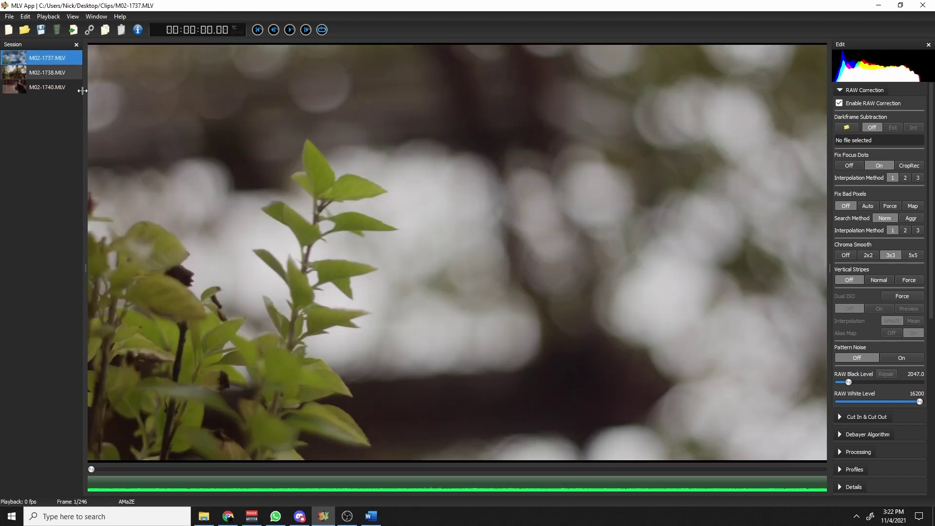
{"action": "left_click", "coordinate": [73, 73]}
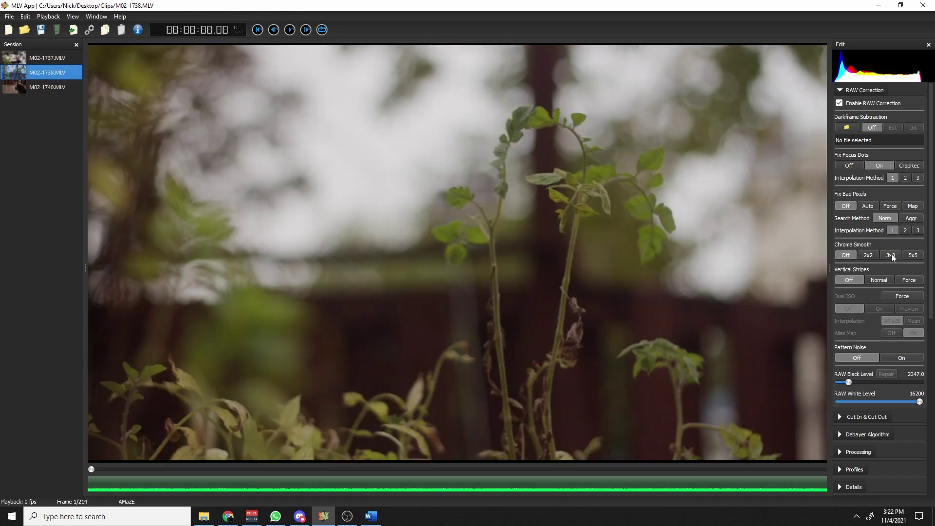
{"action": "left_click", "coordinate": [891, 253]}
{"action": "left_click", "coordinate": [50, 93]}
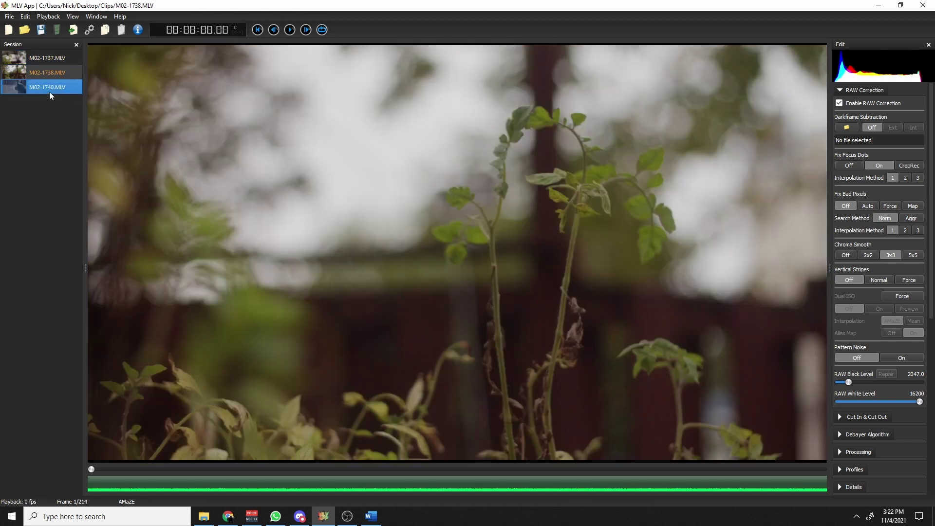
{"action": "left_click", "coordinate": [891, 255]}
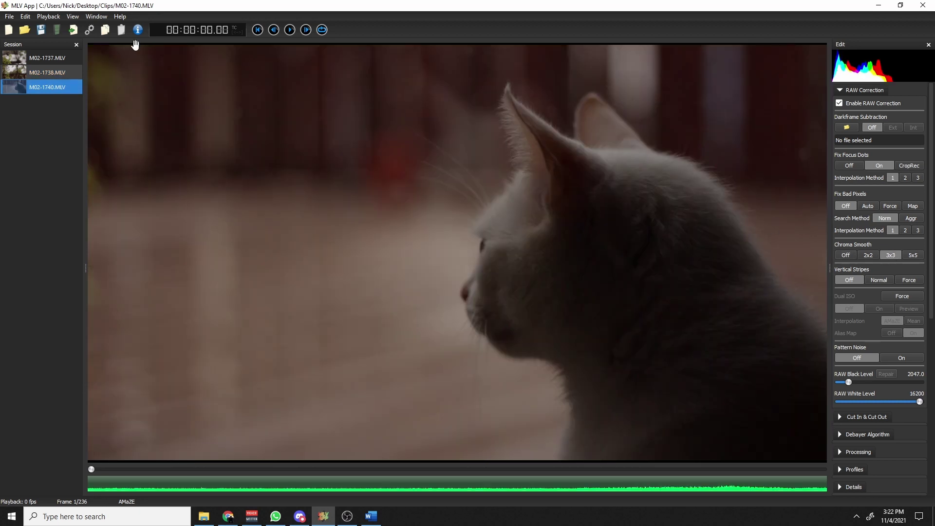
- Set the export codec to CinemaDNG Lossless in Export Settings
{"action": "left_click", "coordinate": [89, 30]}
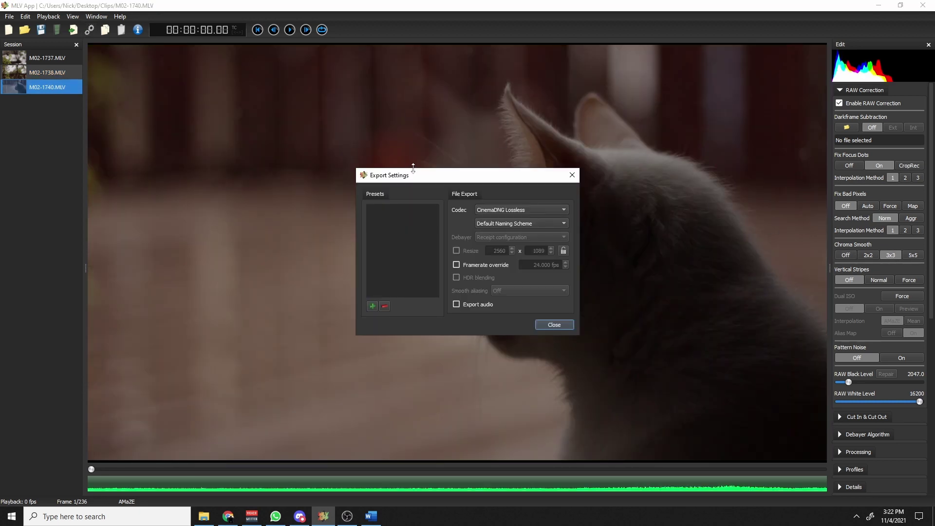
{"action": "left_click", "coordinate": [503, 213]}
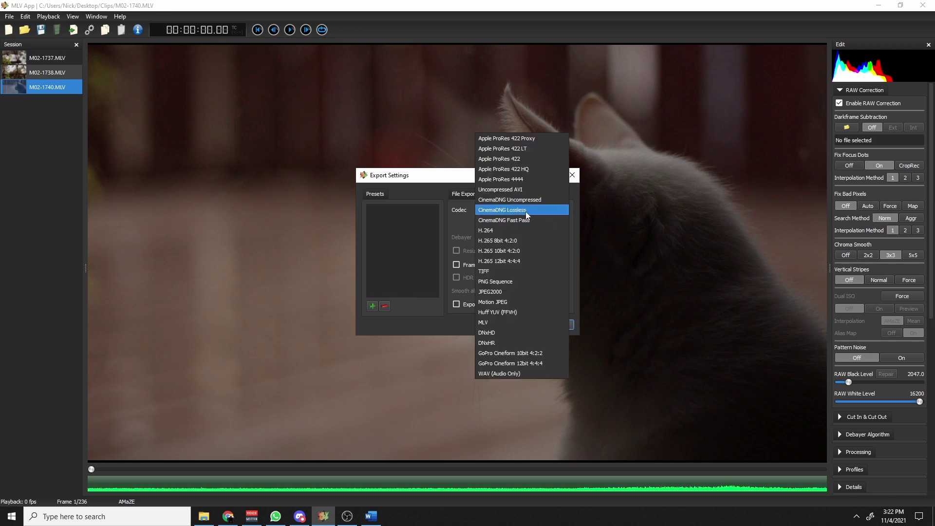
{"action": "left_click", "coordinate": [526, 212]}
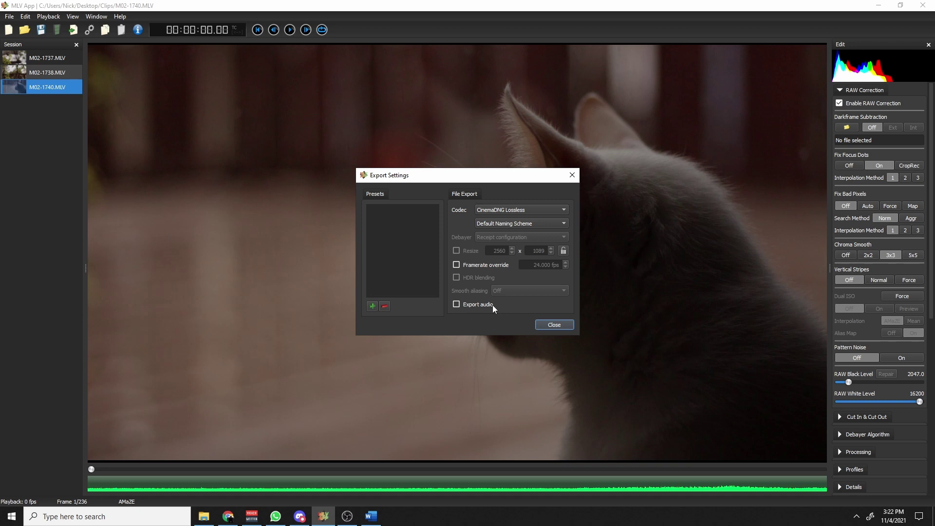
{"action": "left_click", "coordinate": [555, 324]}
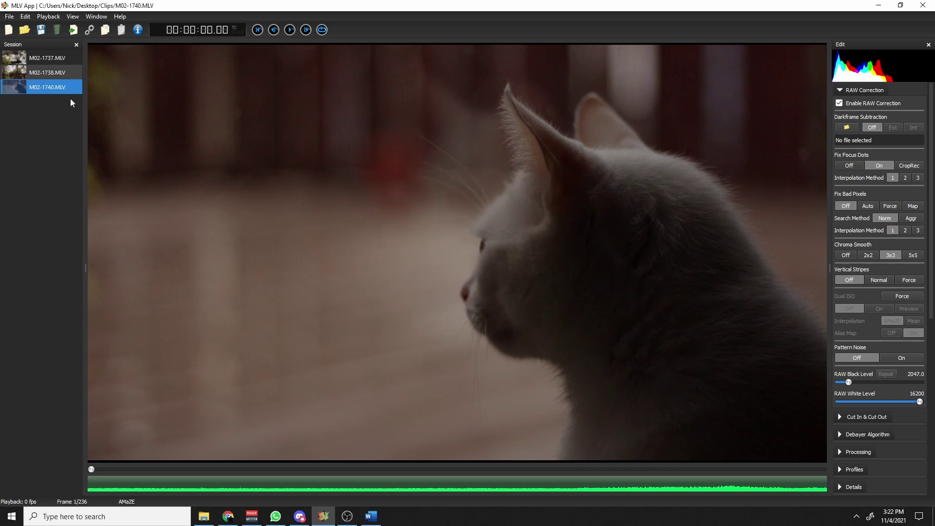
- Export all three clips into the Clips folder
{"action": "left_click", "coordinate": [53, 59], "text": "shift"}
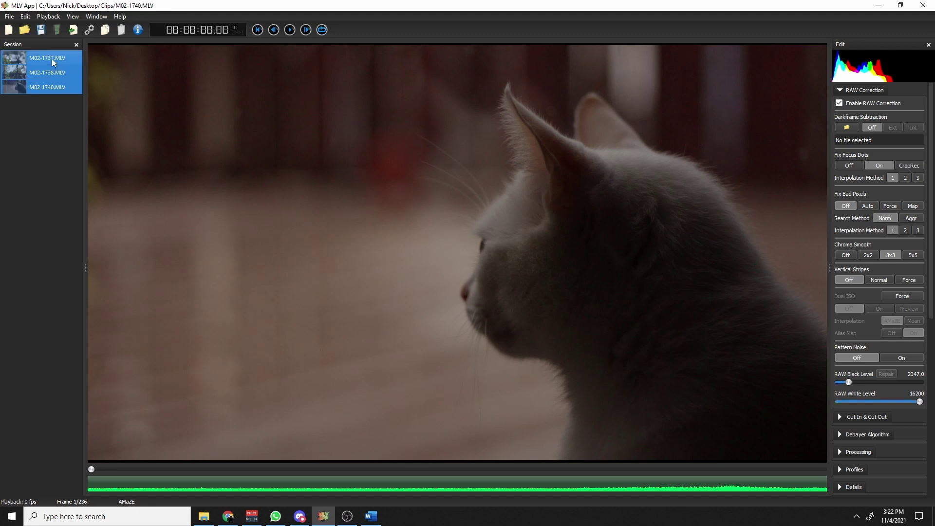
{"action": "left_click", "coordinate": [73, 29]}
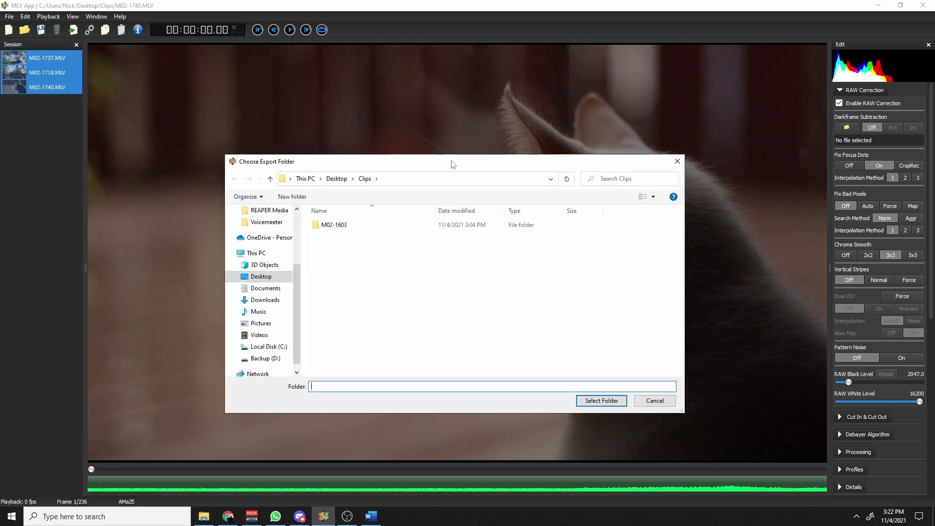
{"action": "left_click", "coordinate": [602, 401]}
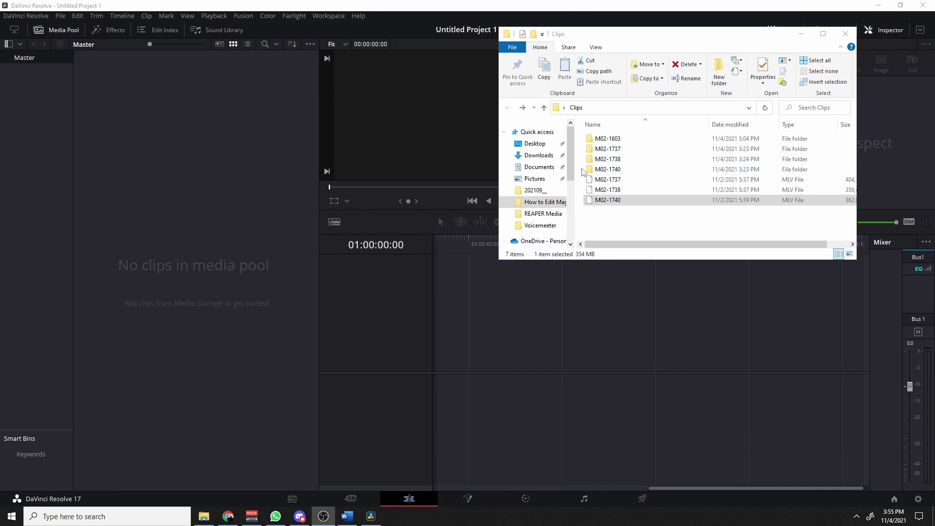
- Add the four exported DNG folders to Timeline 1, matching the project frame rate to the clips
{"action": "left_click_drag", "start_coordinate": [583, 173], "coordinate": [621, 137]}
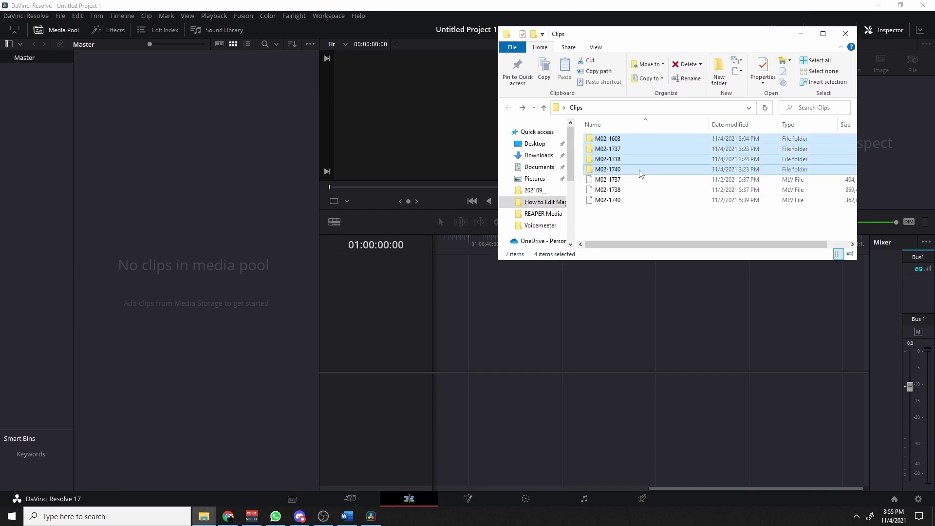
{"action": "left_click_drag", "start_coordinate": [641, 174], "coordinate": [441, 366]}
{"action": "left_click", "coordinate": [544, 302]}
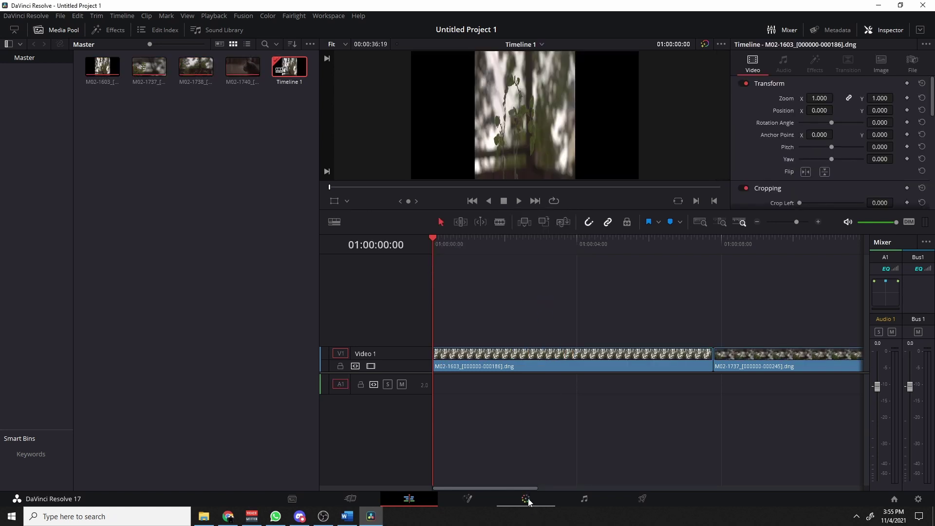
- On the Color page, change clip 01's input sizing preset from Raw Anamorphic to normal widescreen
{"action": "left_click", "coordinate": [526, 499]}
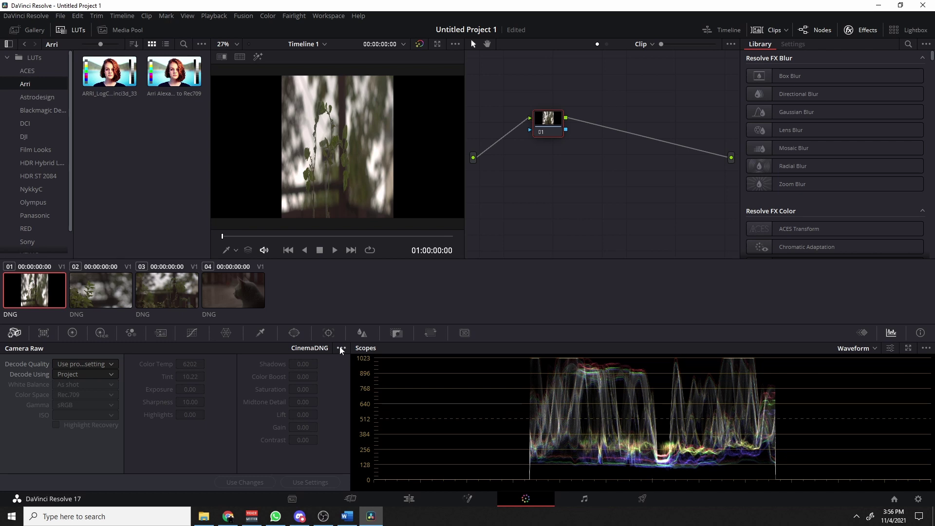
{"action": "left_click", "coordinate": [431, 333]}
{"action": "left_click", "coordinate": [342, 348]}
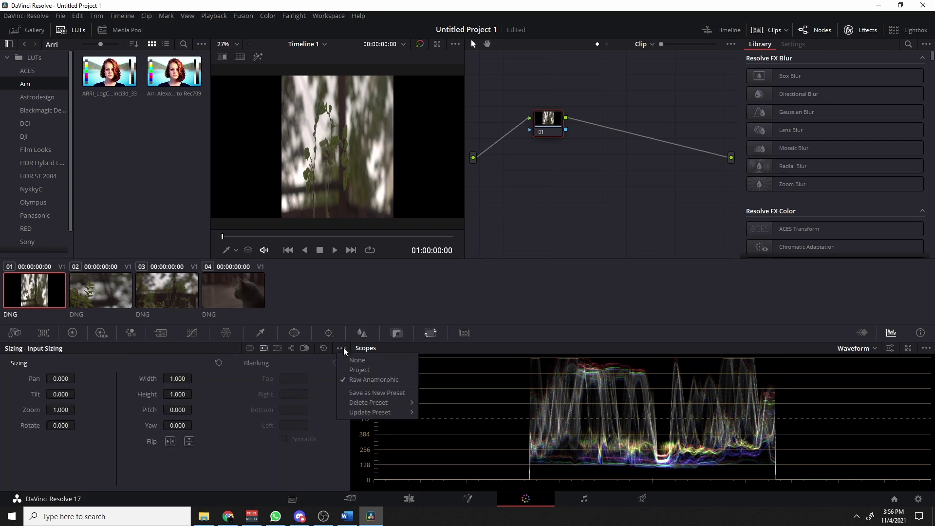
{"action": "left_click", "coordinate": [358, 383]}
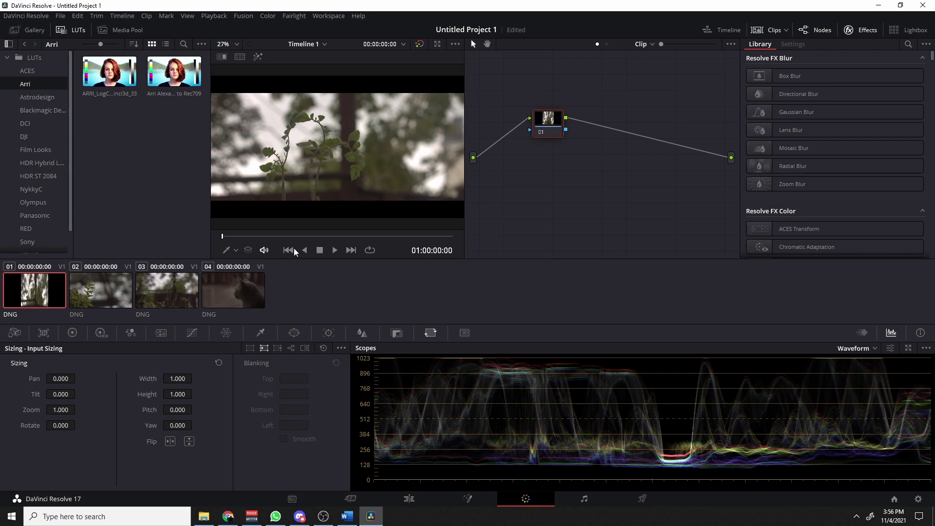
- In Color Management, choose DaVinci YRGB Color Managed with automatic off and Custom processing mode
{"action": "left_click", "coordinate": [61, 16]}
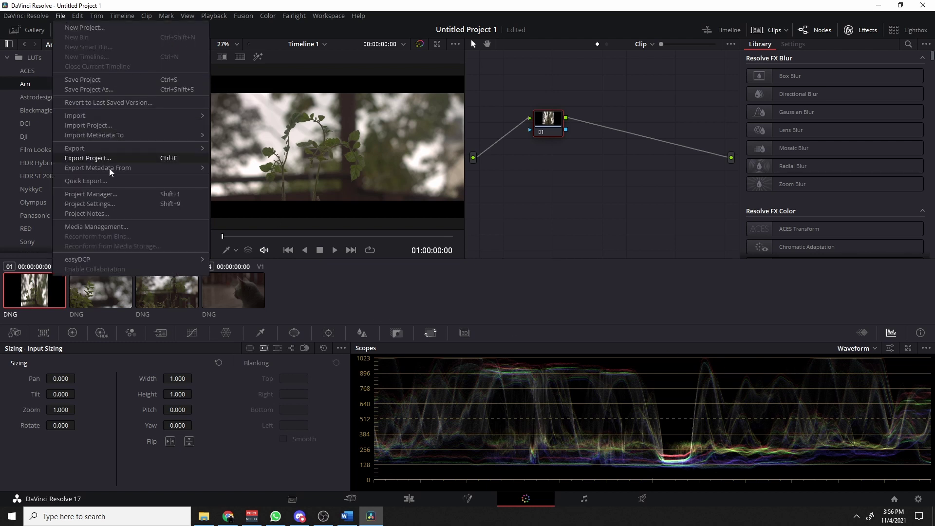
{"action": "left_click", "coordinate": [108, 206]}
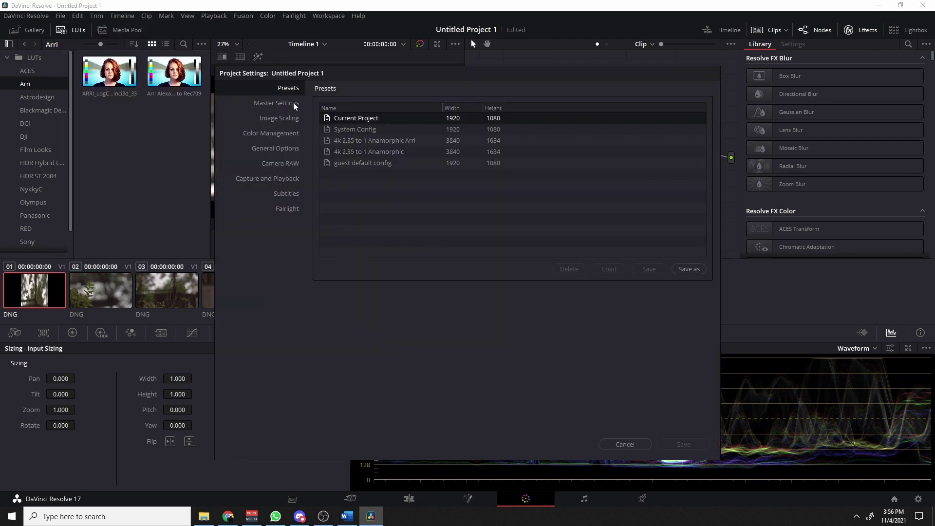
{"action": "left_click", "coordinate": [272, 133]}
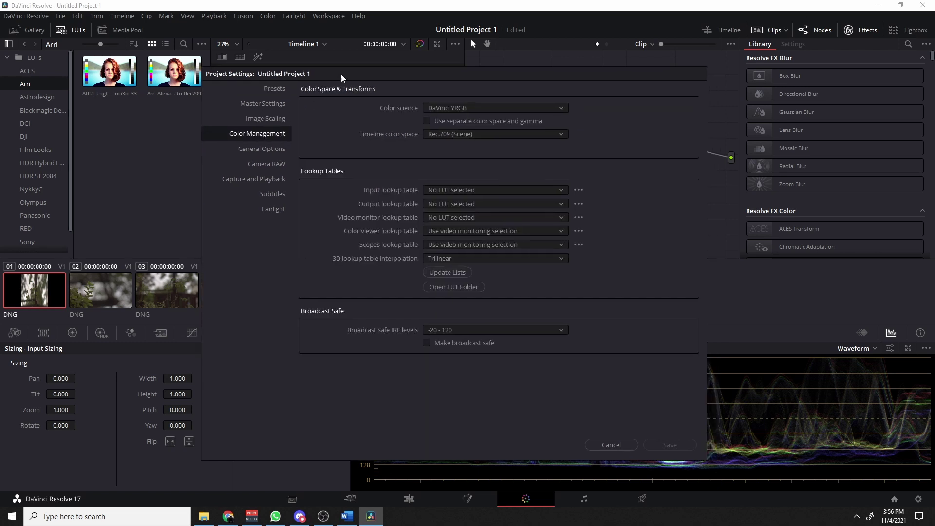
{"action": "left_click_drag", "start_coordinate": [358, 78], "coordinate": [184, 63]}
{"action": "left_click", "coordinate": [303, 92]}
{"action": "left_click", "coordinate": [324, 116]}
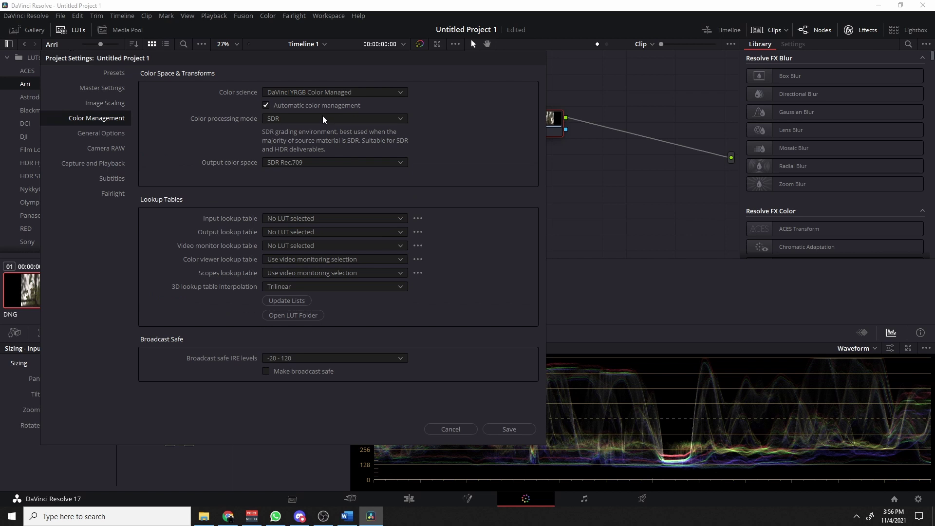
{"action": "left_click", "coordinate": [266, 106]}
{"action": "left_click", "coordinate": [293, 119]}
{"action": "left_click", "coordinate": [317, 228]}
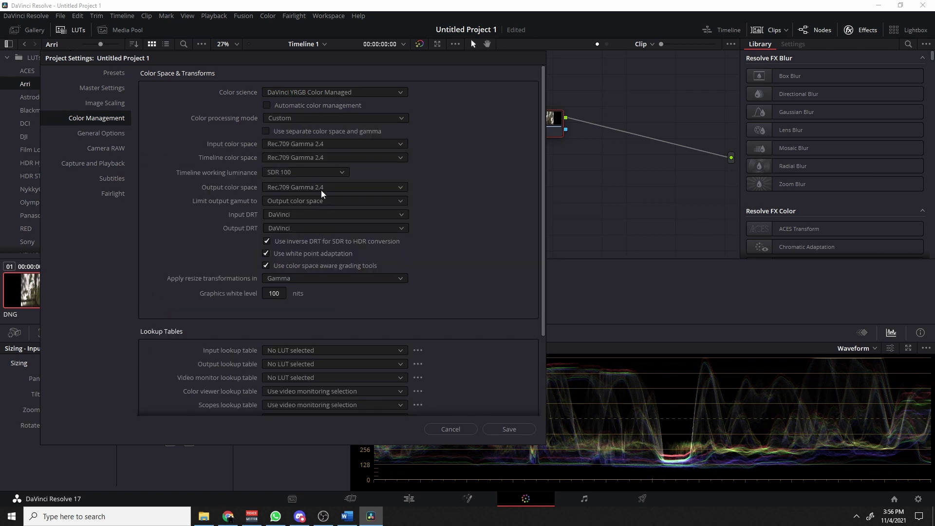
- Set both the input and timeline color spaces to ARRI Log C
{"action": "left_click", "coordinate": [315, 145]}
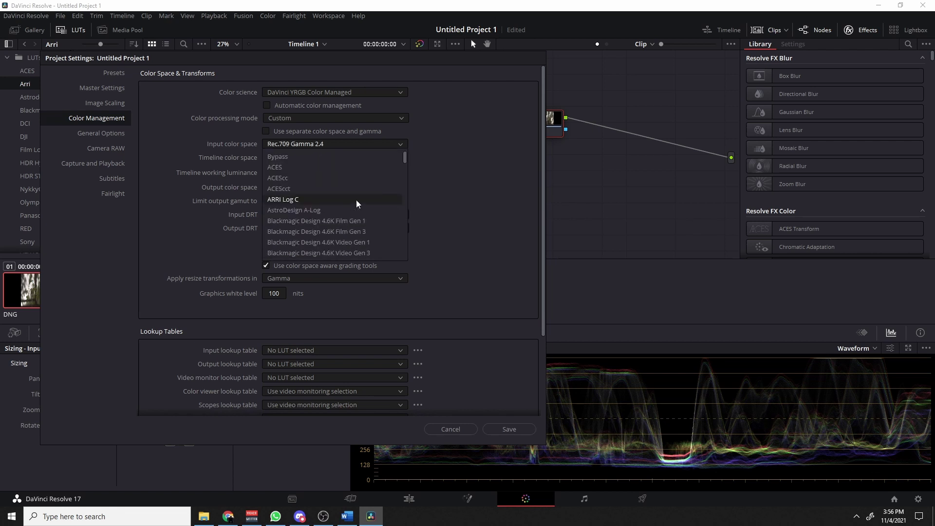
{"action": "left_click", "coordinate": [319, 200]}
{"action": "left_click", "coordinate": [330, 159]}
{"action": "scroll", "coordinate": [335, 205], "scroll_direction": "down", "scroll_amount": 3}
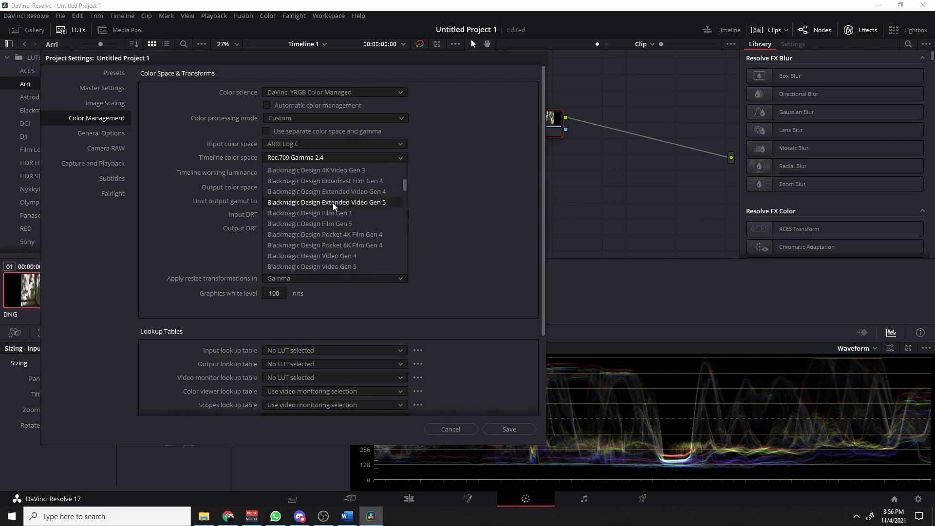
{"action": "scroll", "coordinate": [335, 204], "scroll_direction": "up", "scroll_amount": 3}
{"action": "left_click", "coordinate": [315, 199]}
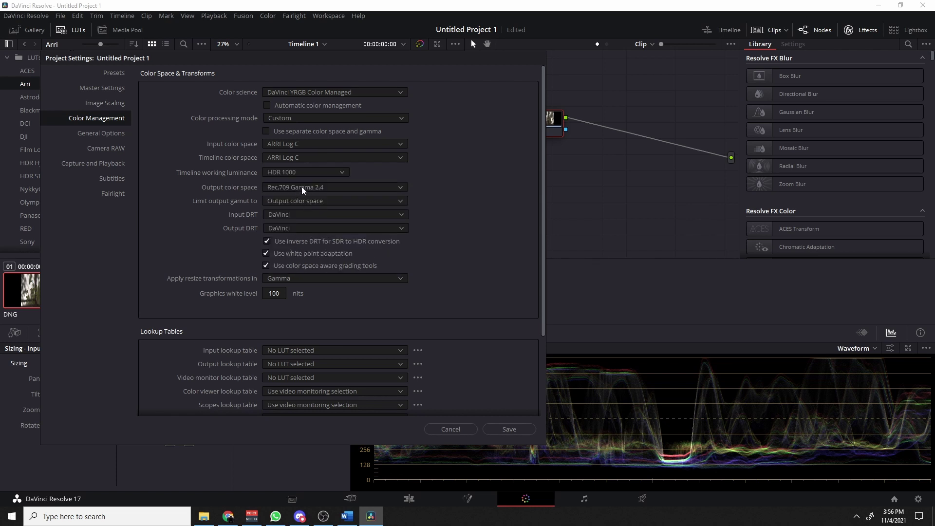
- Set output to Rec.709 Gamma 2.4, limit output gamut to Rec.709, and save
{"action": "left_click", "coordinate": [307, 190]}
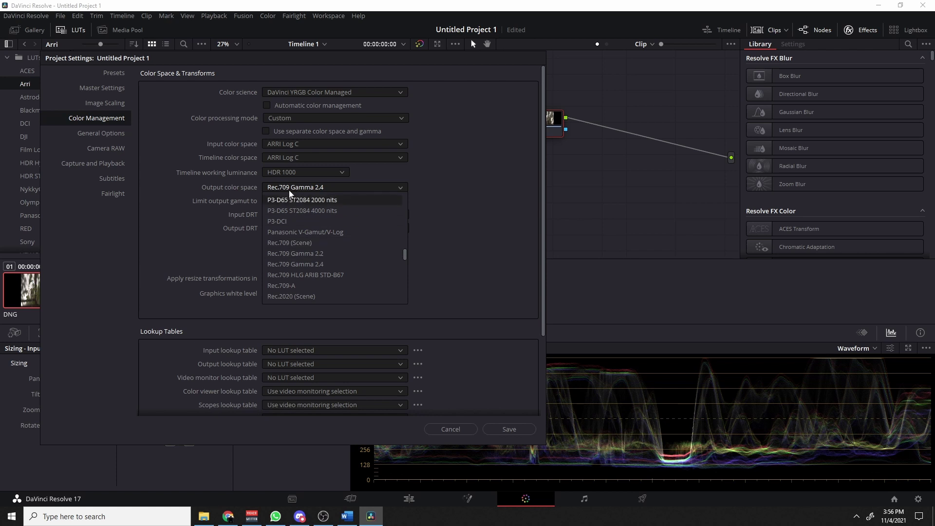
{"action": "left_click", "coordinate": [331, 191]}
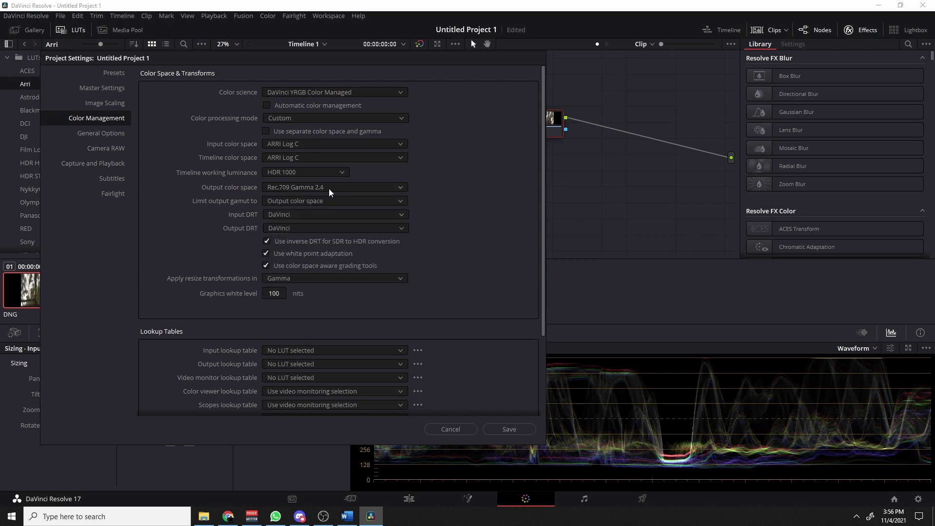
{"action": "left_click", "coordinate": [320, 203]}
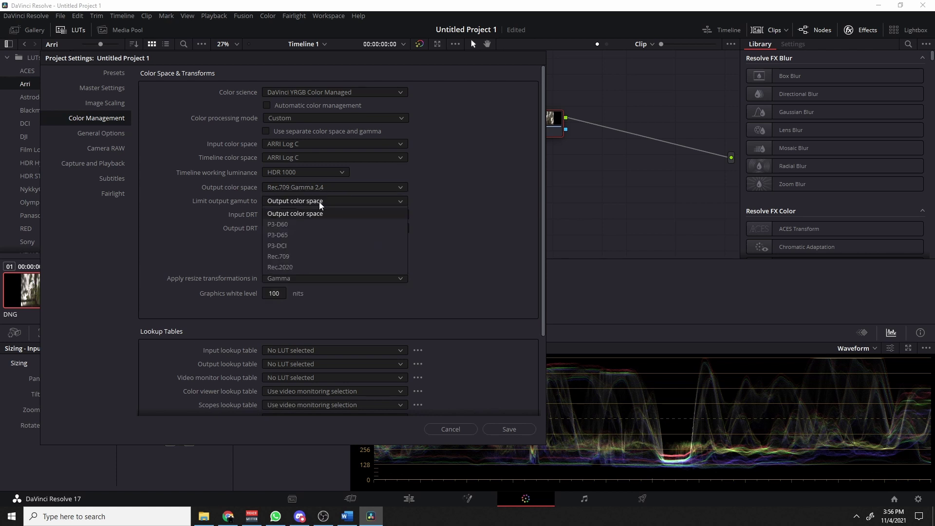
{"action": "left_click", "coordinate": [302, 257]}
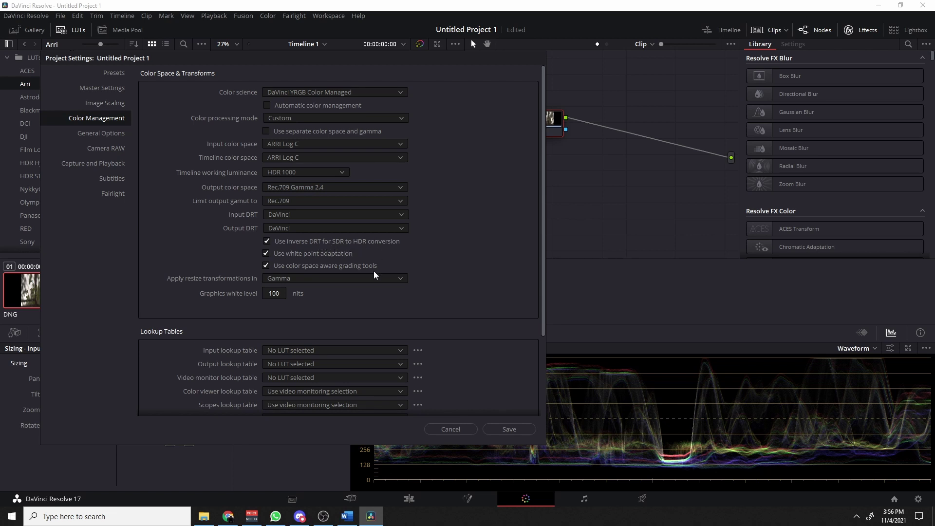
{"action": "left_click", "coordinate": [509, 429]}
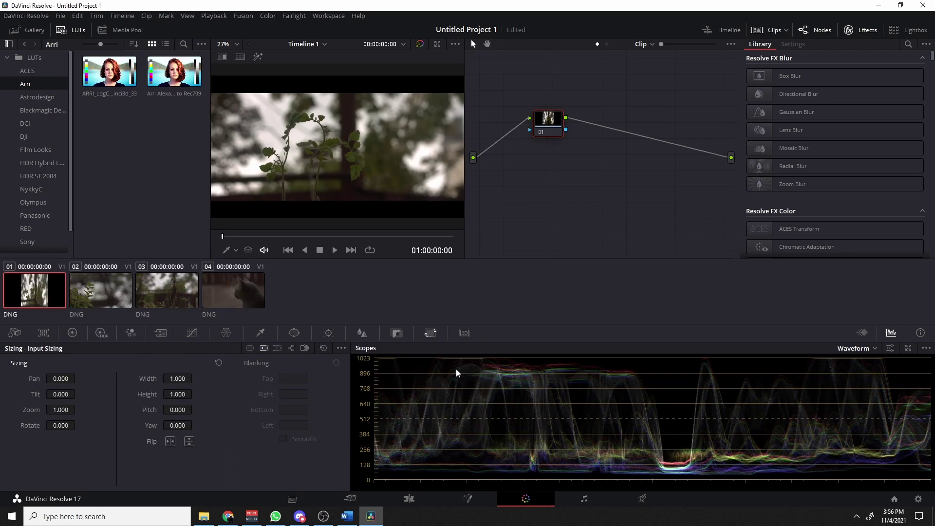
- Reopen Project Settings and save the revised color management settings
{"action": "left_click", "coordinate": [61, 15]}
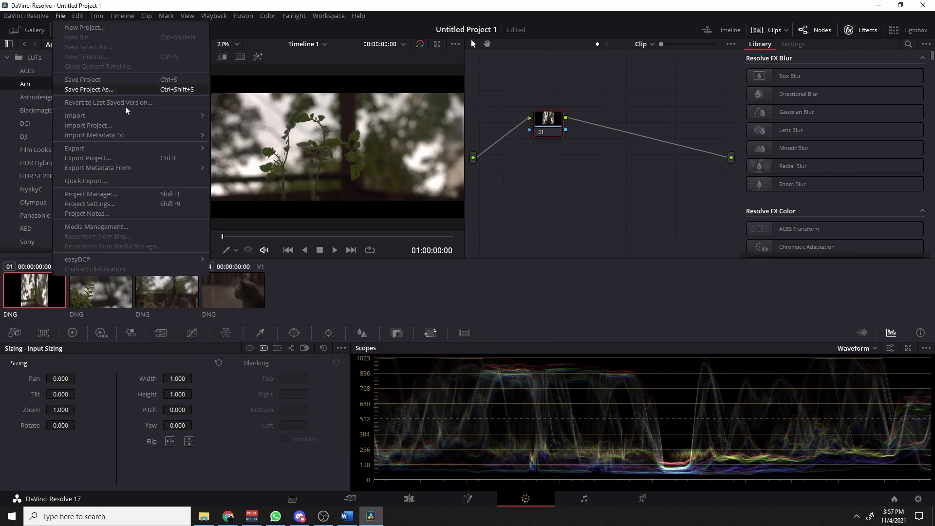
{"action": "left_click", "coordinate": [110, 206]}
{"action": "left_click_drag", "start_coordinate": [317, 74], "coordinate": [154, 35]}
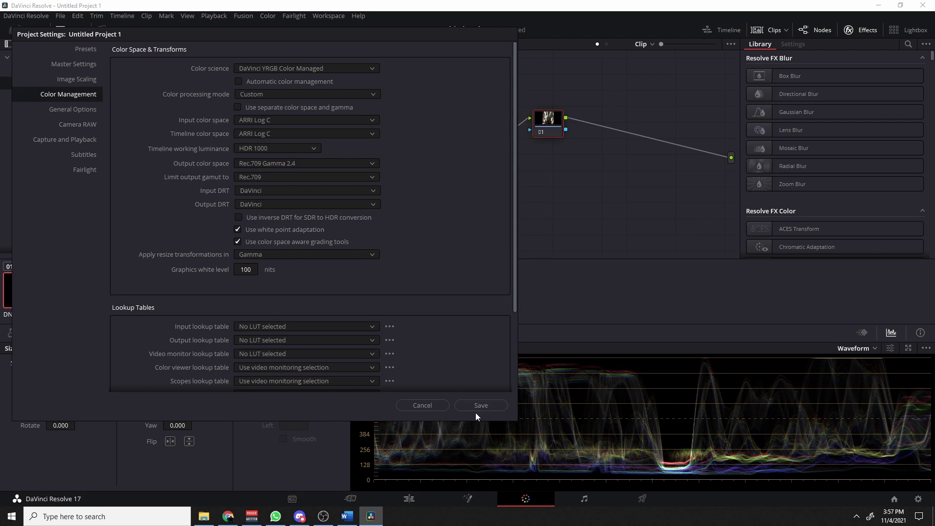
{"action": "left_click", "coordinate": [480, 405]}
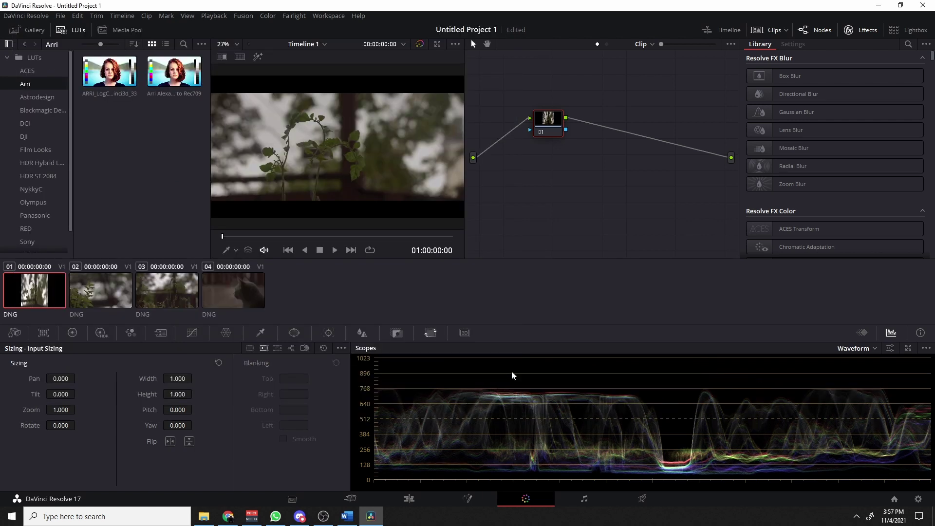
- Decode clip 01 by Clip with highlight recovery, exposure 1.15, sharpness 25 and tint 6.02
{"action": "left_click", "coordinate": [14, 333]}
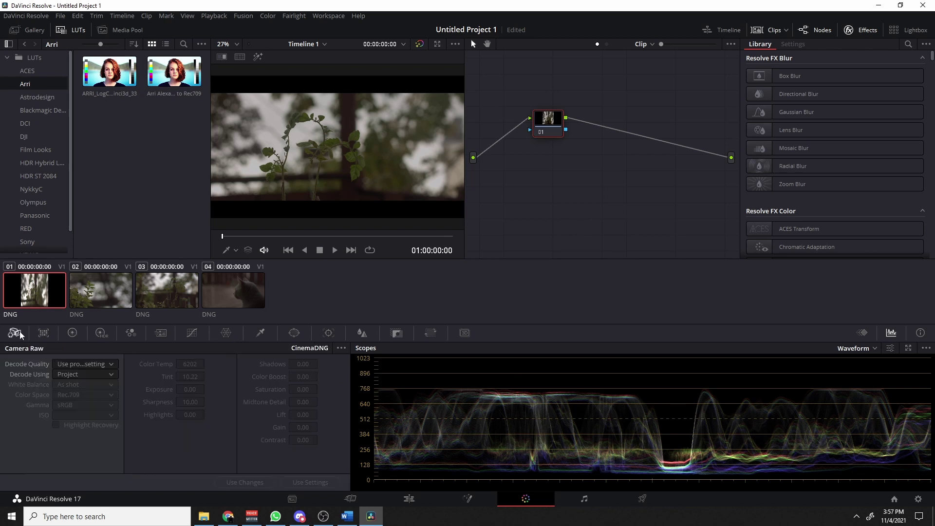
{"action": "left_click", "coordinate": [85, 376]}
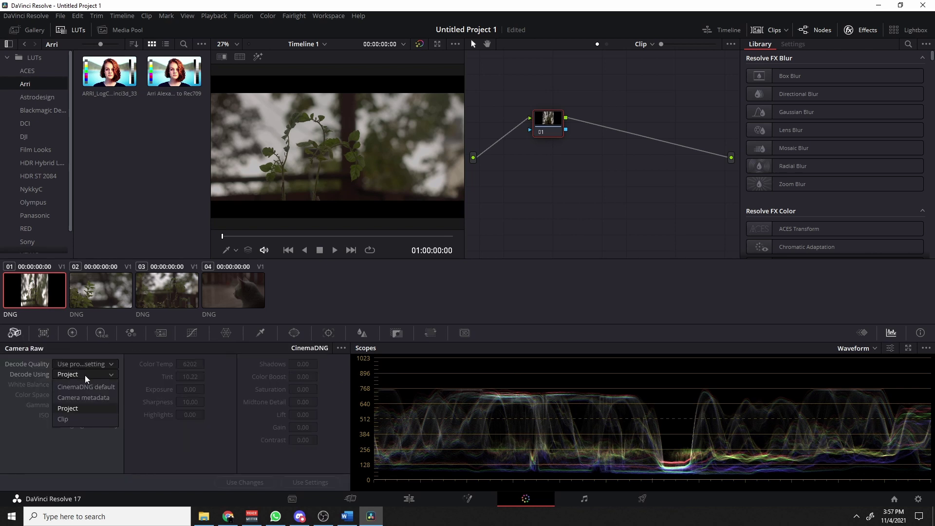
{"action": "left_click", "coordinate": [78, 419]}
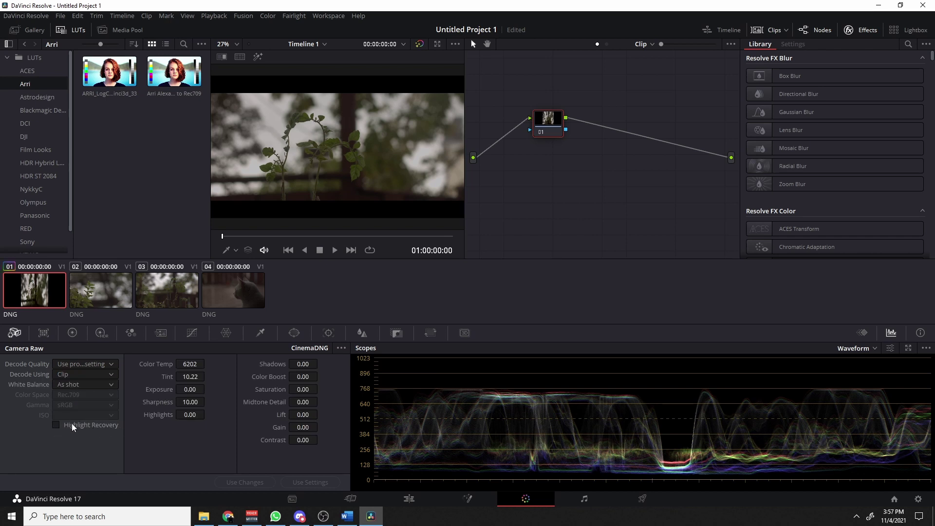
{"action": "left_click", "coordinate": [57, 427]}
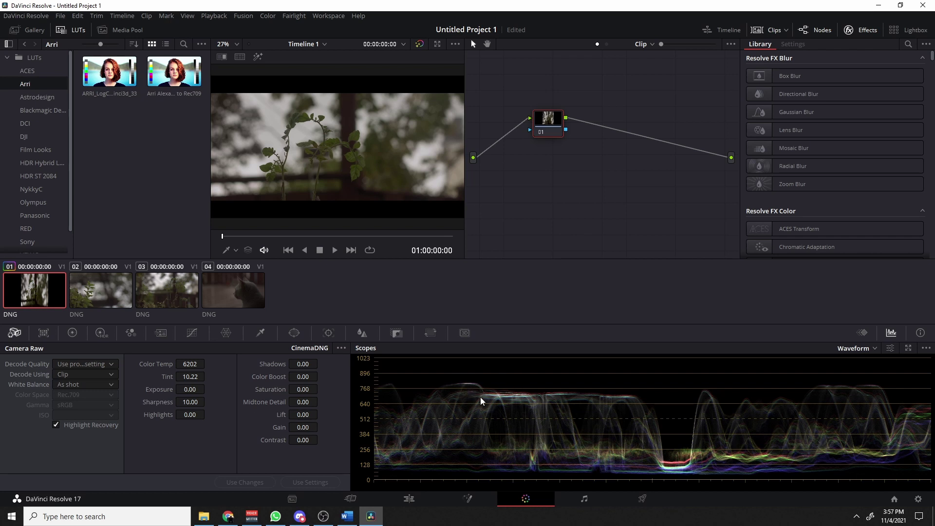
{"action": "left_click_drag", "start_coordinate": [189, 390], "coordinate": [214, 388]}
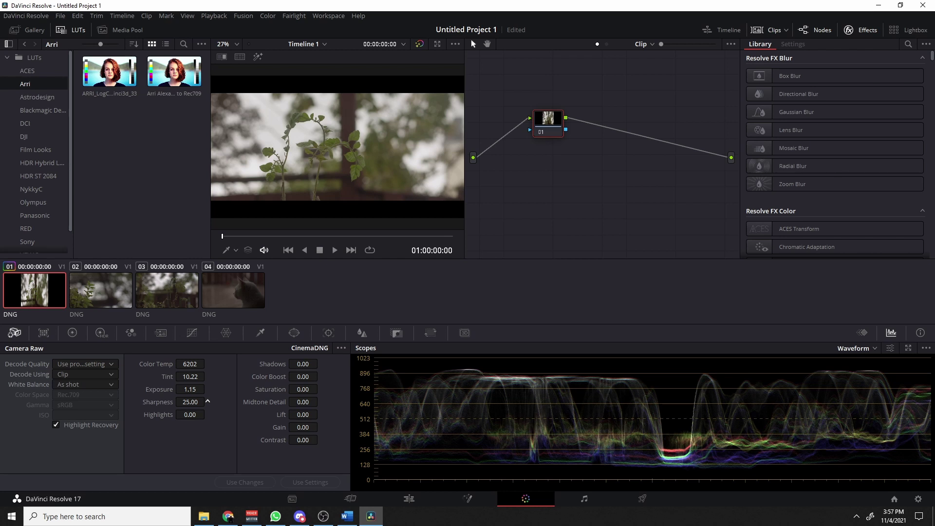
{"action": "left_click_drag", "start_coordinate": [191, 378], "coordinate": [181, 377]}
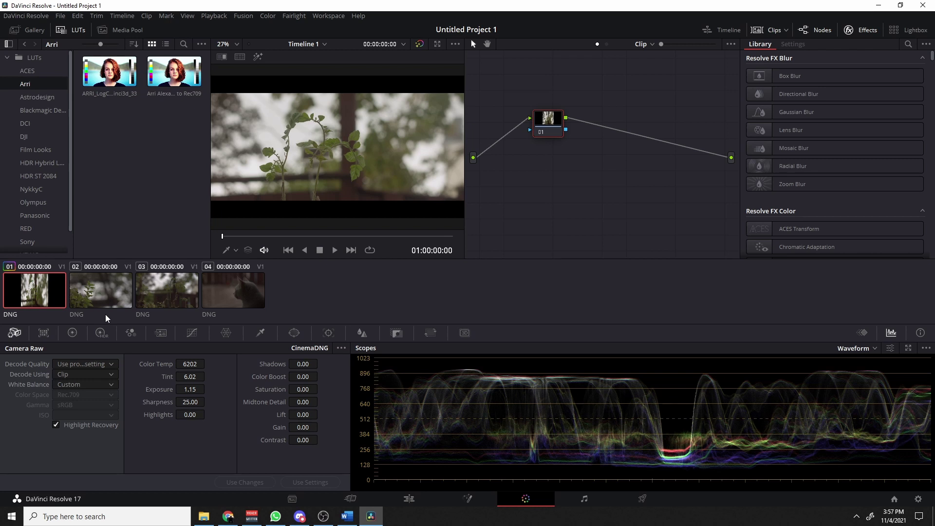
- Apply clip 01's raw decode settings to all four clips and review clips 02–04
{"action": "left_click", "coordinate": [232, 295], "text": "shift"}
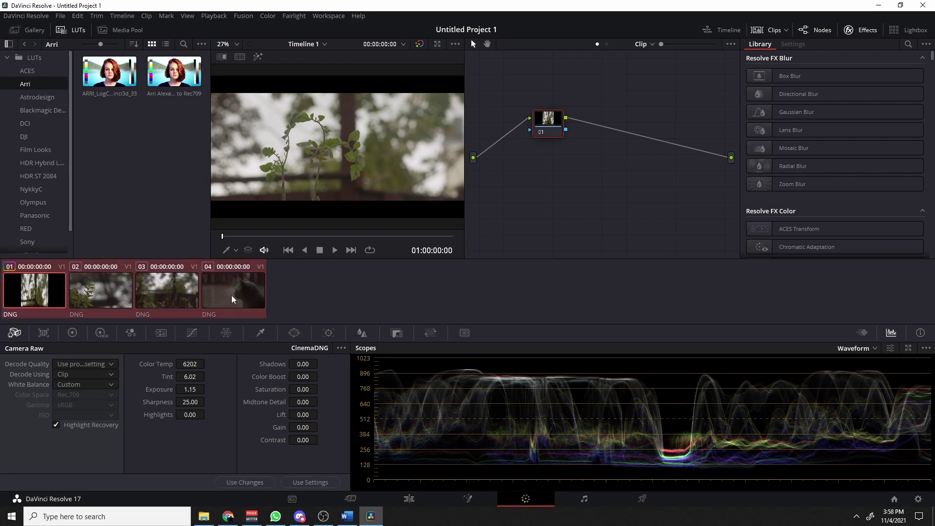
{"action": "left_click", "coordinate": [315, 483]}
{"action": "left_click", "coordinate": [108, 297]}
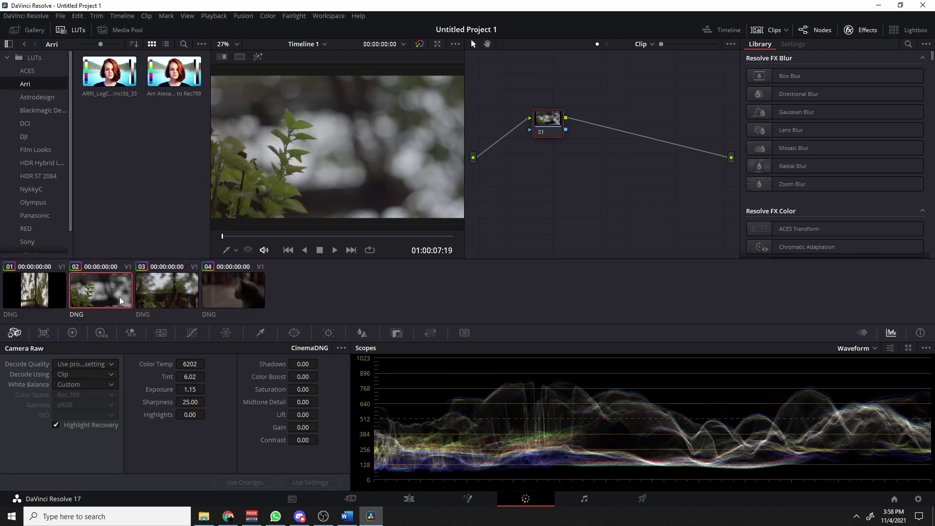
{"action": "left_click", "coordinate": [163, 295]}
{"action": "left_click", "coordinate": [237, 296]}
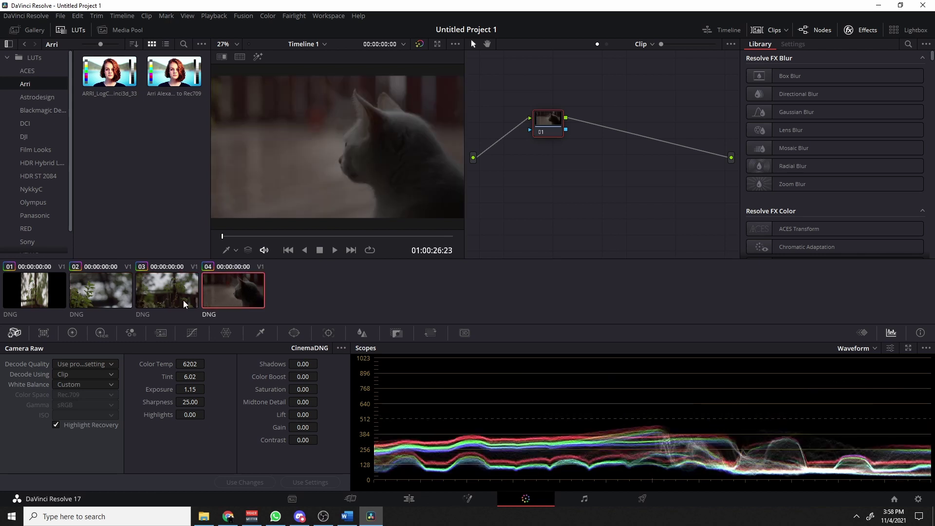
{"action": "left_click", "coordinate": [110, 300]}
{"action": "left_click", "coordinate": [49, 296]}
{"action": "left_click", "coordinate": [87, 294]}
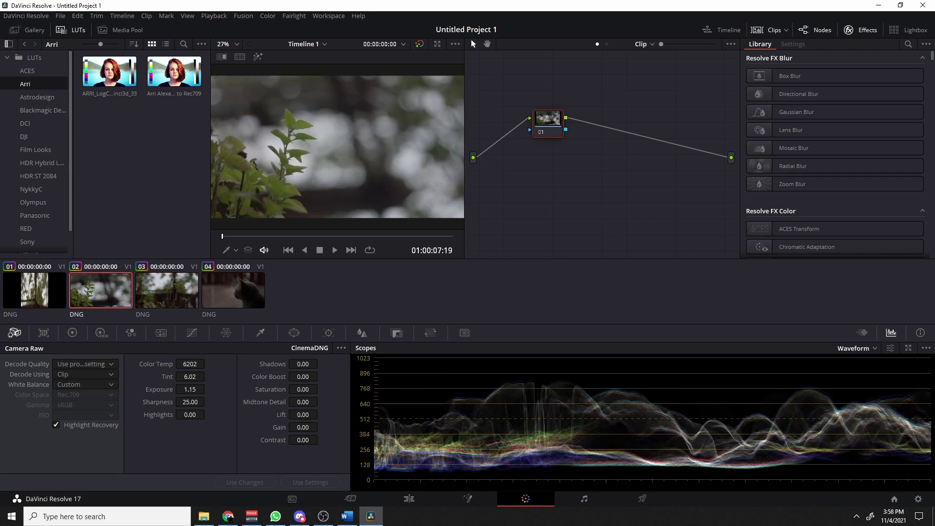
- Raise the colour temperature on clips 02 and 04, then return to clip 01
{"action": "mouse_move", "coordinate": [190, 364]}
{"action": "left_mouse_down"}
{"action": "mouse_move", "coordinate": [219, 364]}
{"action": "mouse_move", "coordinate": [206, 364]}
{"action": "left_mouse_up"}
{"action": "key", "text": "Down"}
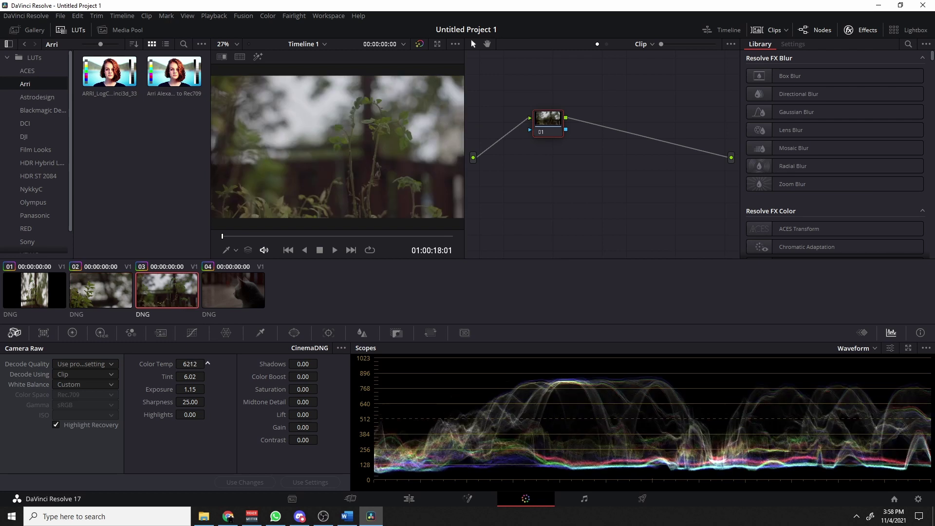
{"action": "left_click", "coordinate": [218, 298]}
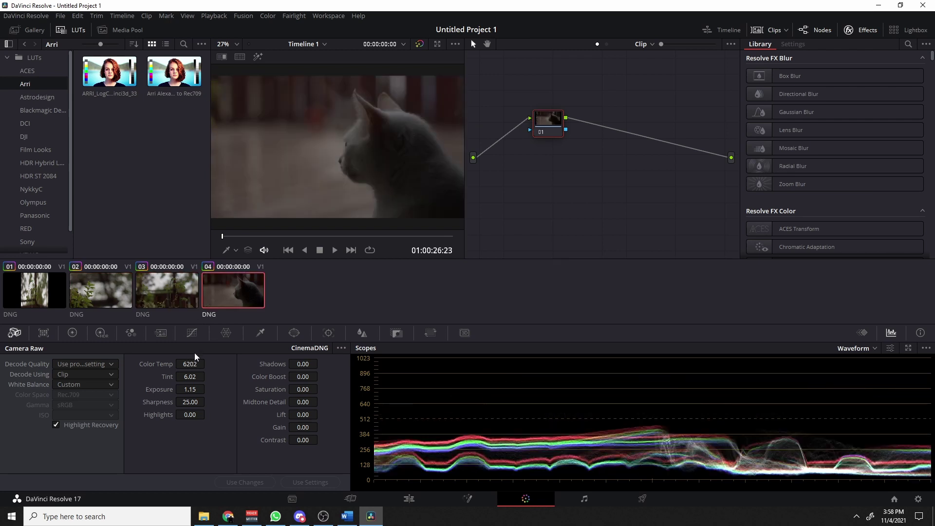
{"action": "left_click_drag", "start_coordinate": [186, 365], "coordinate": [186, 366]}
{"action": "left_click", "coordinate": [125, 295]}
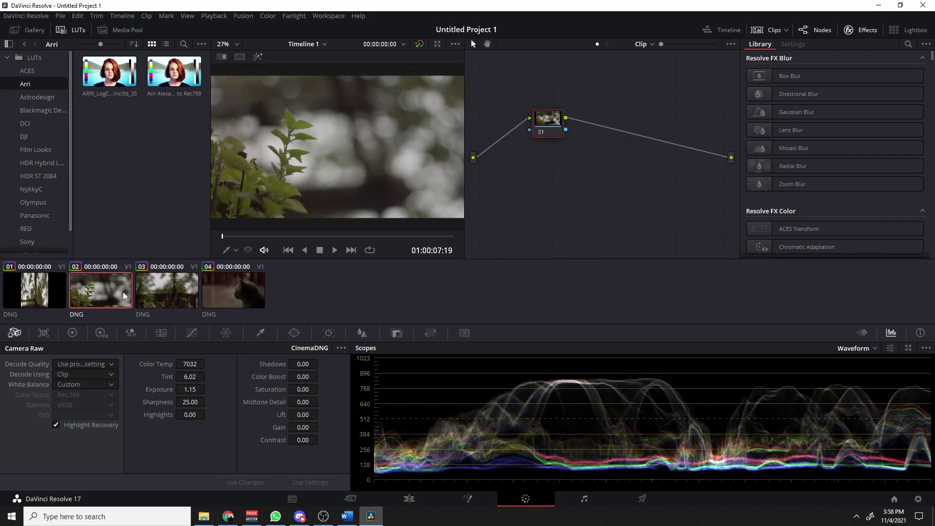
{"action": "left_click", "coordinate": [168, 293]}
{"action": "left_click", "coordinate": [94, 298]}
{"action": "left_click", "coordinate": [59, 293]}
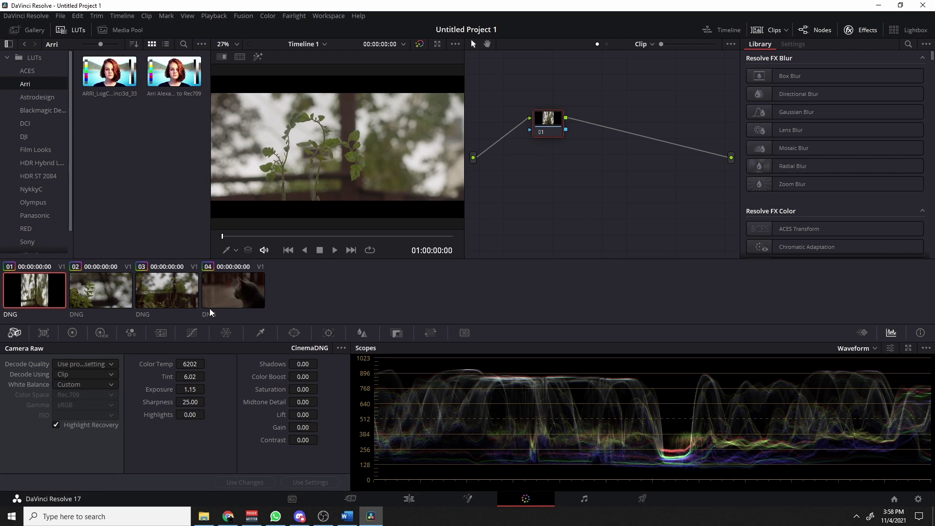
- Raise clip 01's contrast on node 01 and boost saturation to 58 on a new serial node
{"action": "left_click", "coordinate": [72, 332]}
{"action": "left_click_drag", "start_coordinate": [207, 362], "coordinate": [221, 360]}
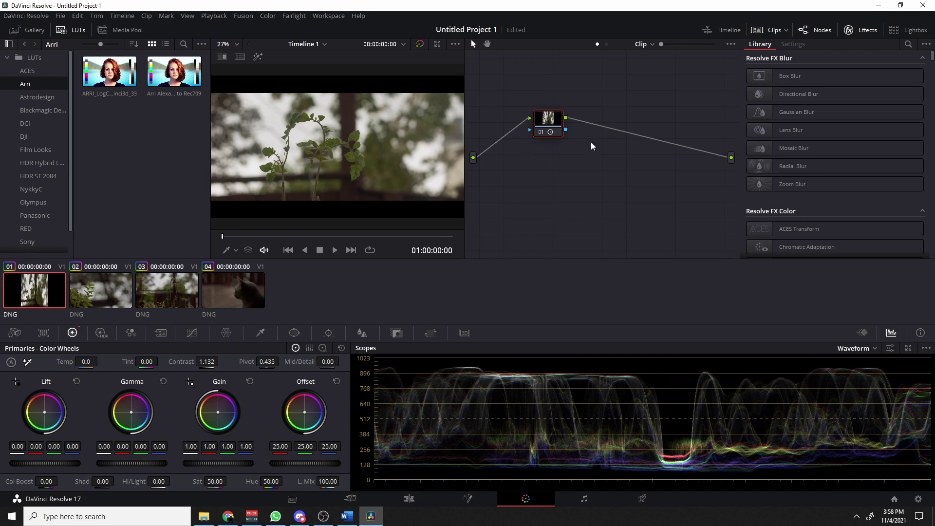
{"action": "key", "text": "alt+s"}
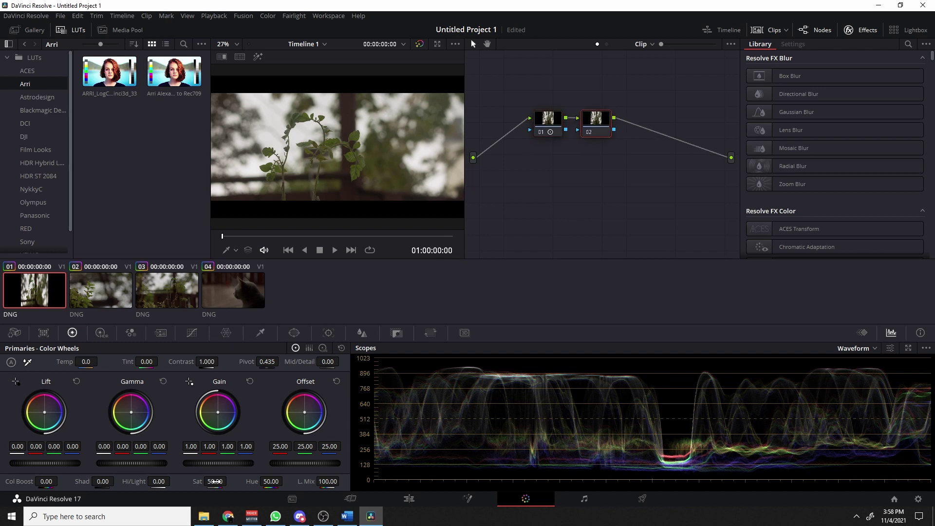
{"action": "mouse_move", "coordinate": [218, 483]}
{"action": "left_mouse_down"}
{"action": "mouse_move", "coordinate": [229, 481]}
{"action": "mouse_move", "coordinate": [221, 481]}
{"action": "left_mouse_up"}
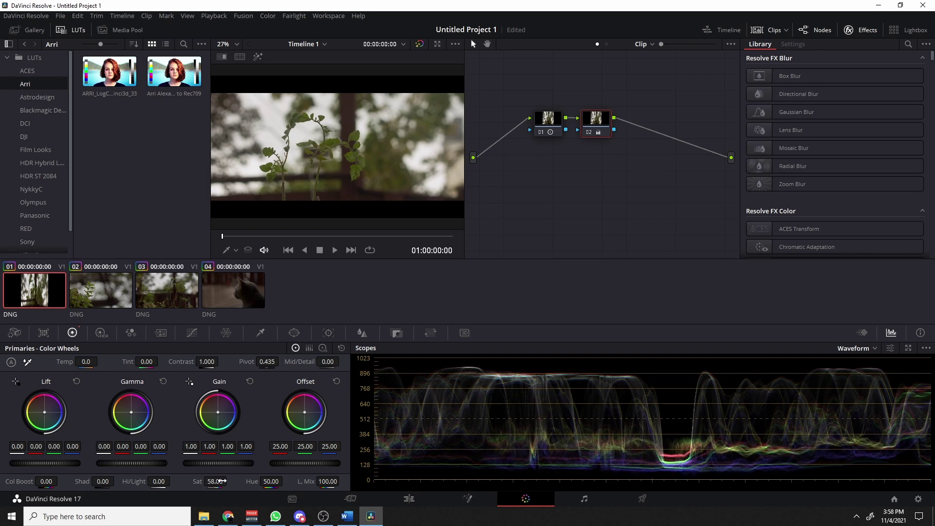
- Select all four clips and both grading nodes, then review clips 02 and 01
{"action": "left_click", "coordinate": [227, 287], "text": "shift"}
{"action": "left_click_drag", "start_coordinate": [520, 73], "coordinate": [618, 160]}
{"action": "left_click", "coordinate": [87, 292]}
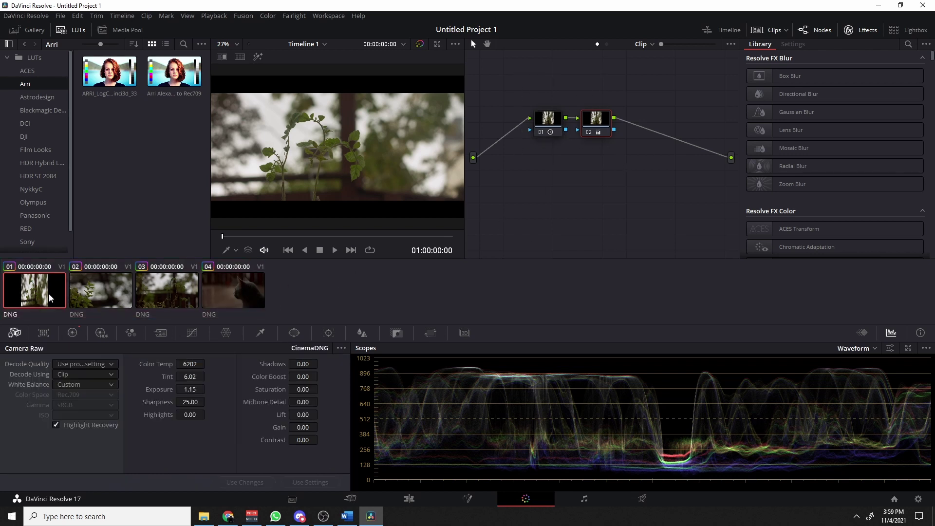
{"action": "left_click", "coordinate": [36, 296]}
- On the Deliver page, keep QuickTime H.264 at 1920x1080 and force sizing to highest quality
{"action": "left_click", "coordinate": [642, 499]}
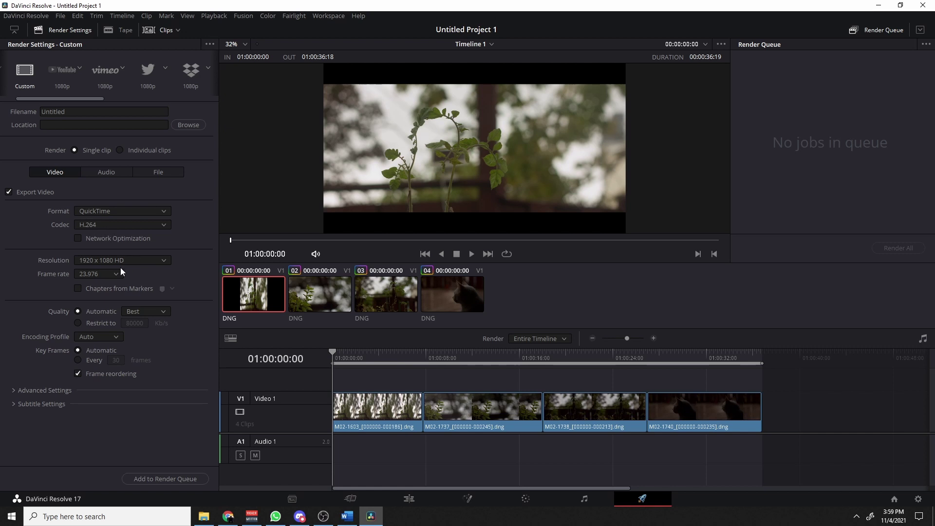
{"action": "left_click", "coordinate": [55, 391]}
{"action": "scroll", "coordinate": [156, 365], "scroll_direction": "down", "scroll_amount": 4}
{"action": "scroll", "coordinate": [157, 365], "scroll_direction": "down", "scroll_amount": 3}
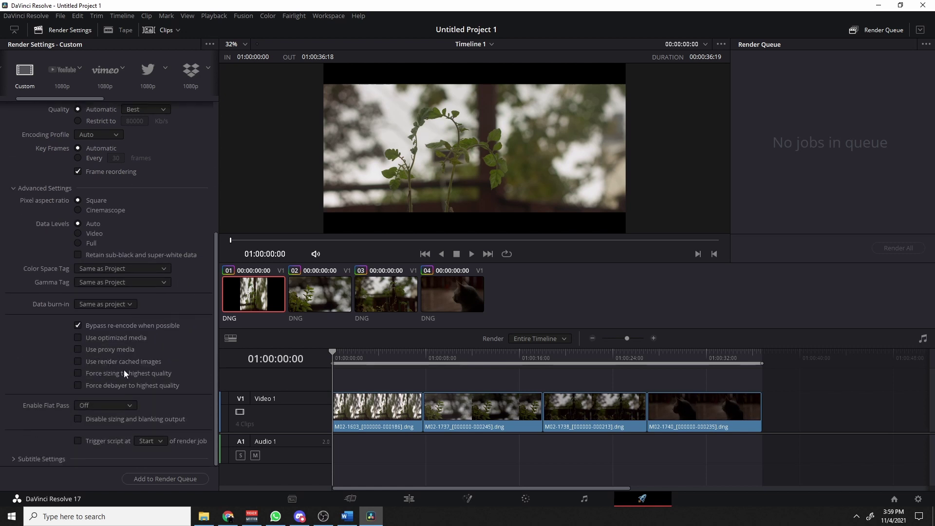
{"action": "left_click", "coordinate": [78, 373]}
{"action": "scroll", "coordinate": [160, 355], "scroll_direction": "up", "scroll_amount": 7}
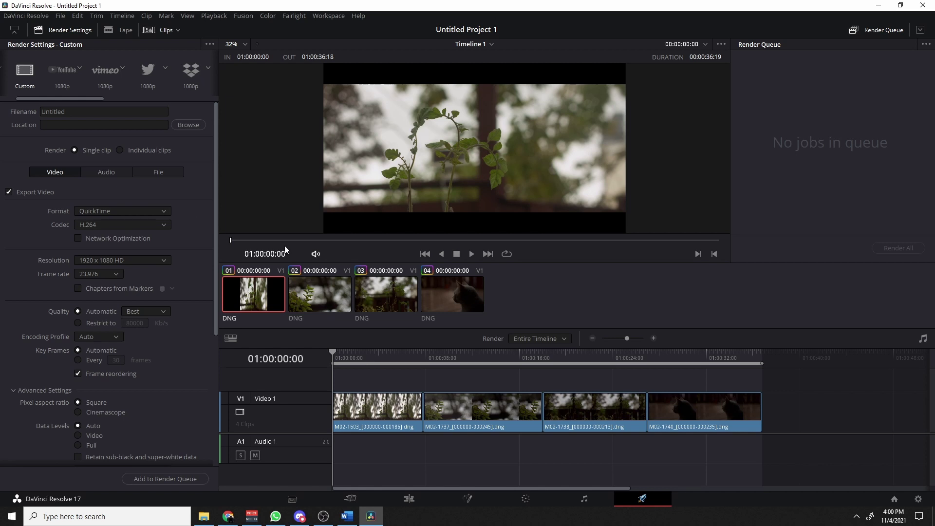
- Return to the Color page to view clip 01's raw settings and nodes
{"action": "left_click", "coordinate": [527, 499]}
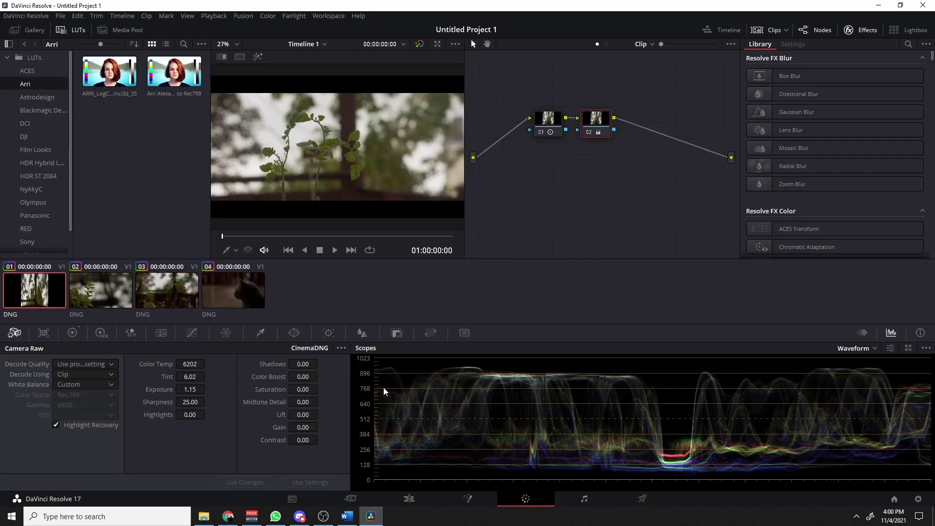